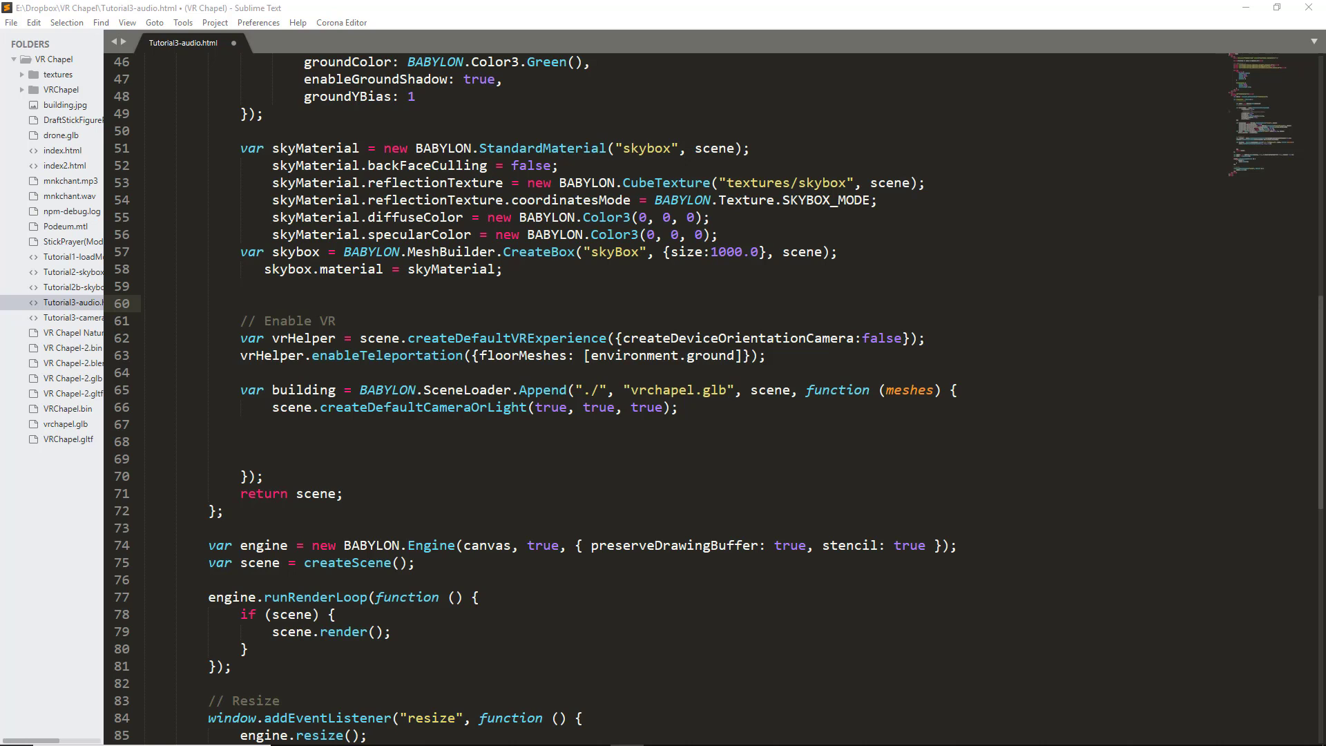
Add the '// A little mood music' comment and start var music = new BABYLON.Sound
key("Up")
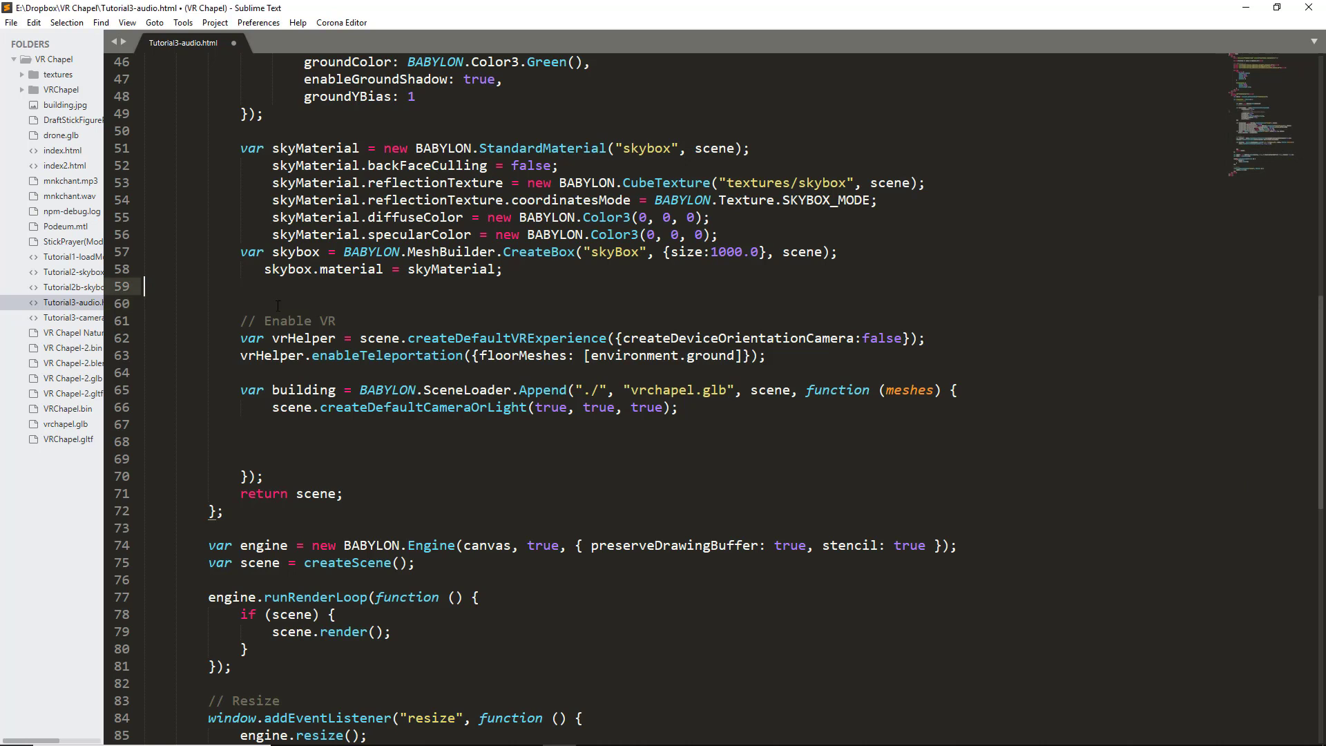
key("Down")
key("Return")
key("Return")
key("Up")
key("Up")
type("// ")
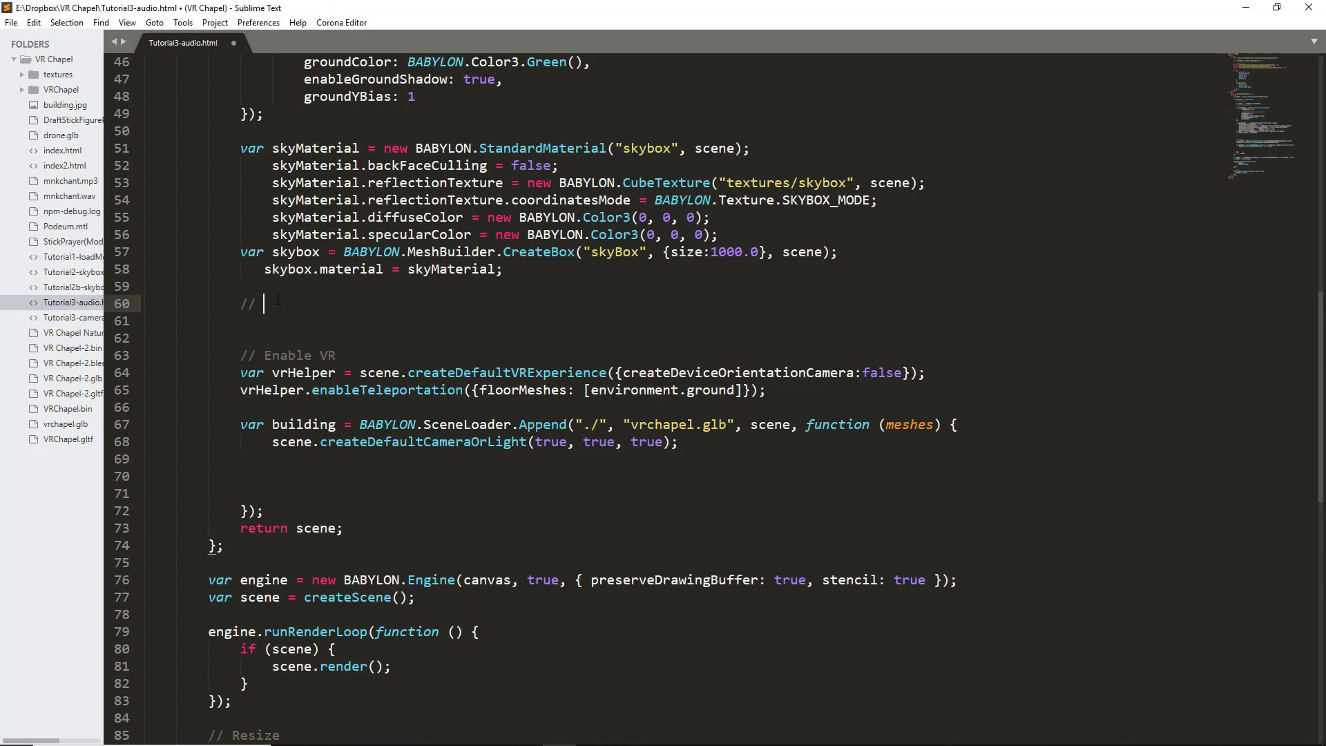
type("A little ")
type("mood mu")
type("sic")
key("Return")
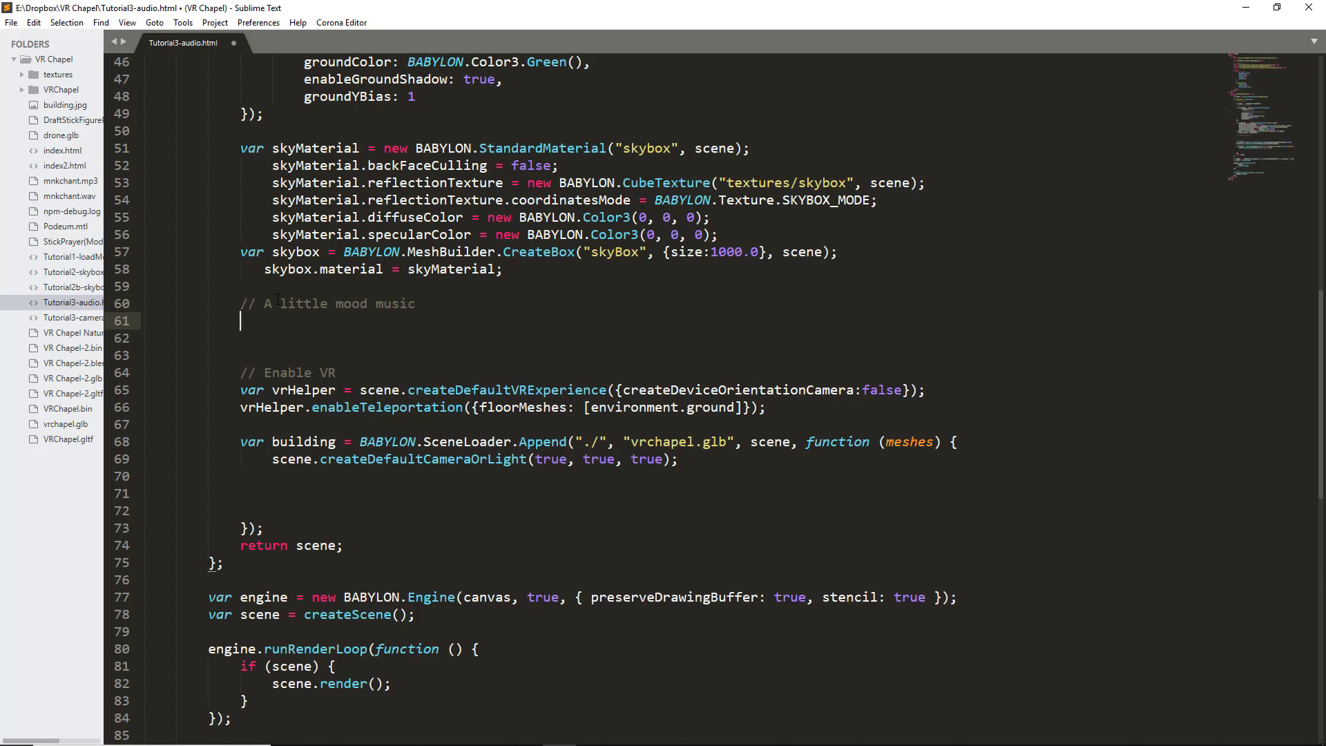
type("var musci")
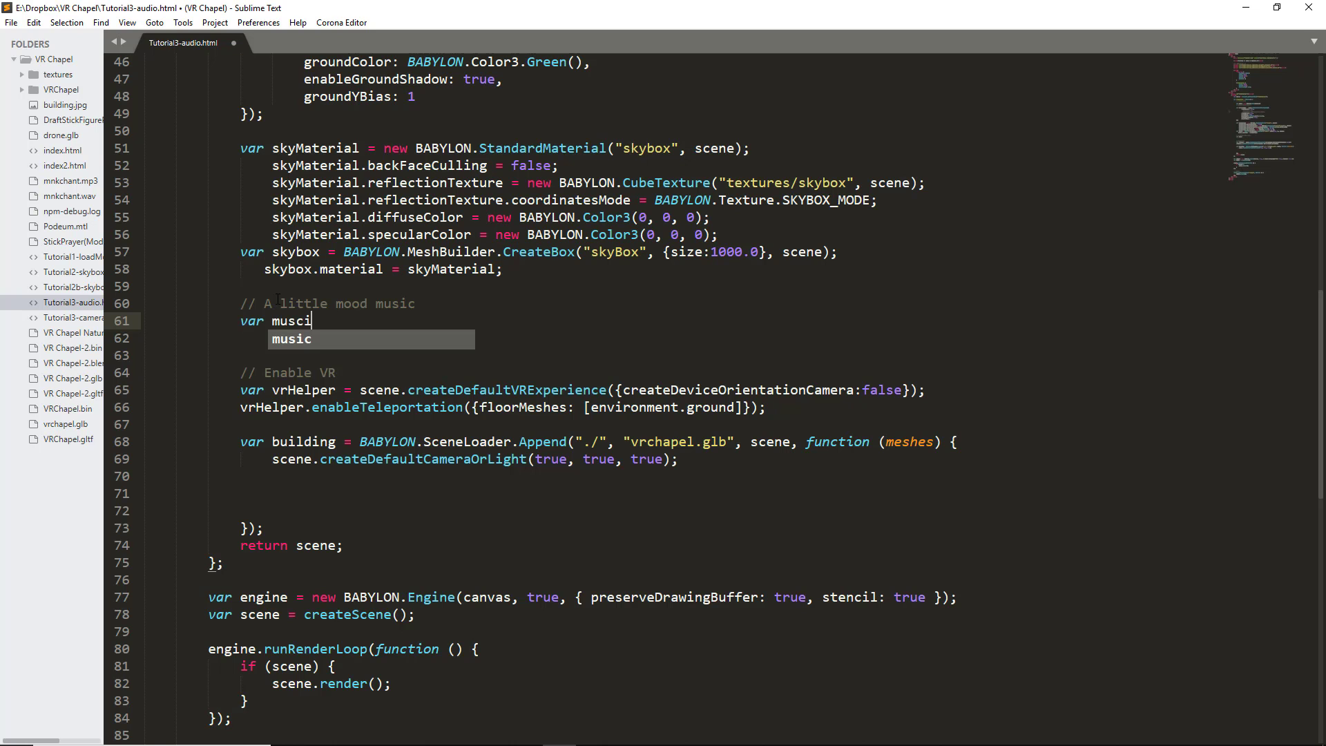
key("BackSpace")
type("i")
key("BackSpace")
key("BackSpace")
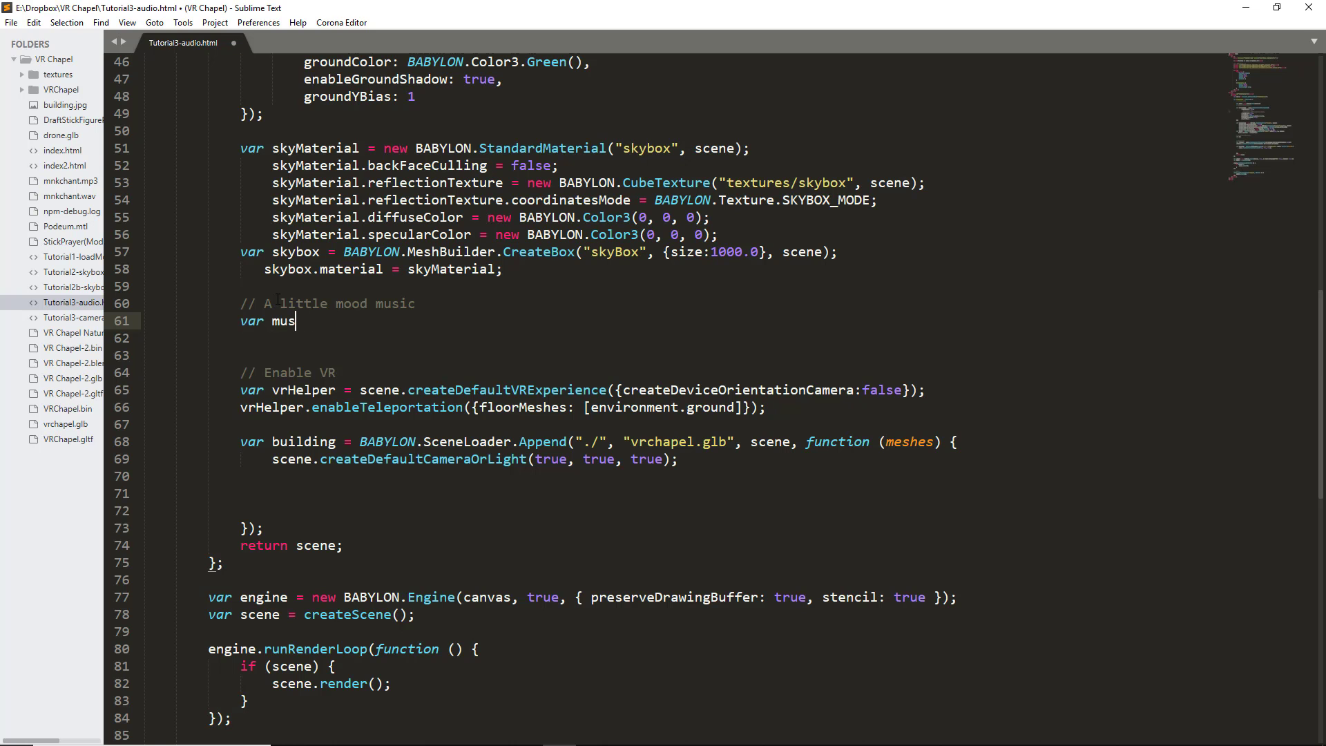
type("sic ")
type("= new B")
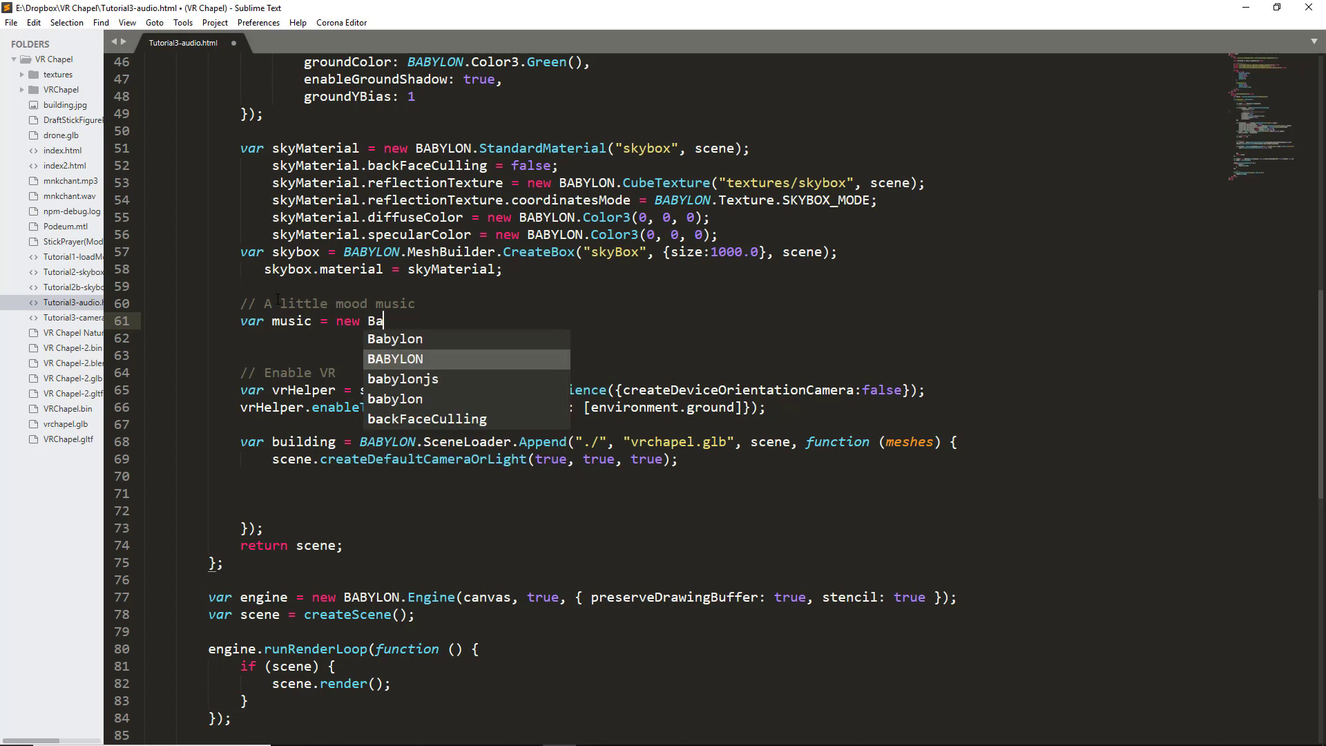
key("Return")
type(".Sound")
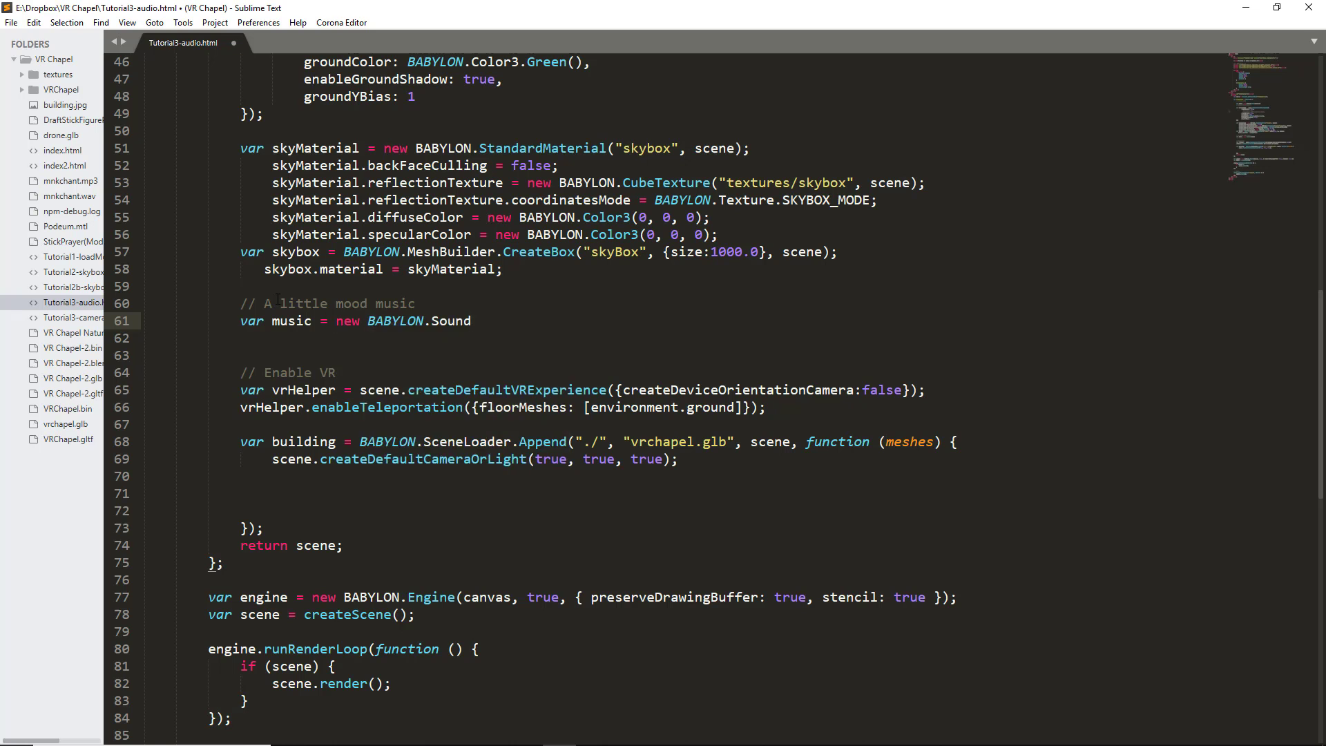
type("(\"music\"")
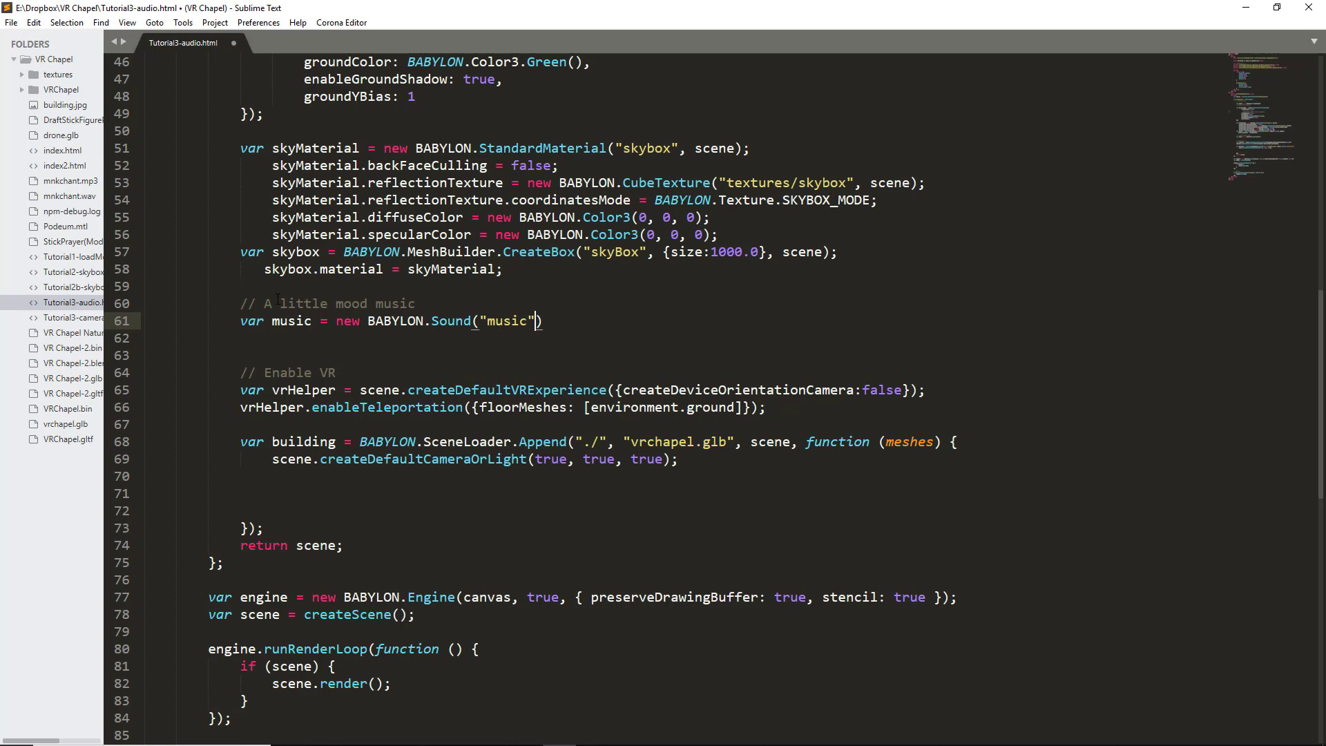
type(", mnkcha")
type("nt.mp3")
Correct the sound's file path to just mnkchant.mp3, removing the mistyped folder prefix
key("ctrl+Left")
key("ctrl+Left")
key("ctrl+Left")
type("\"")
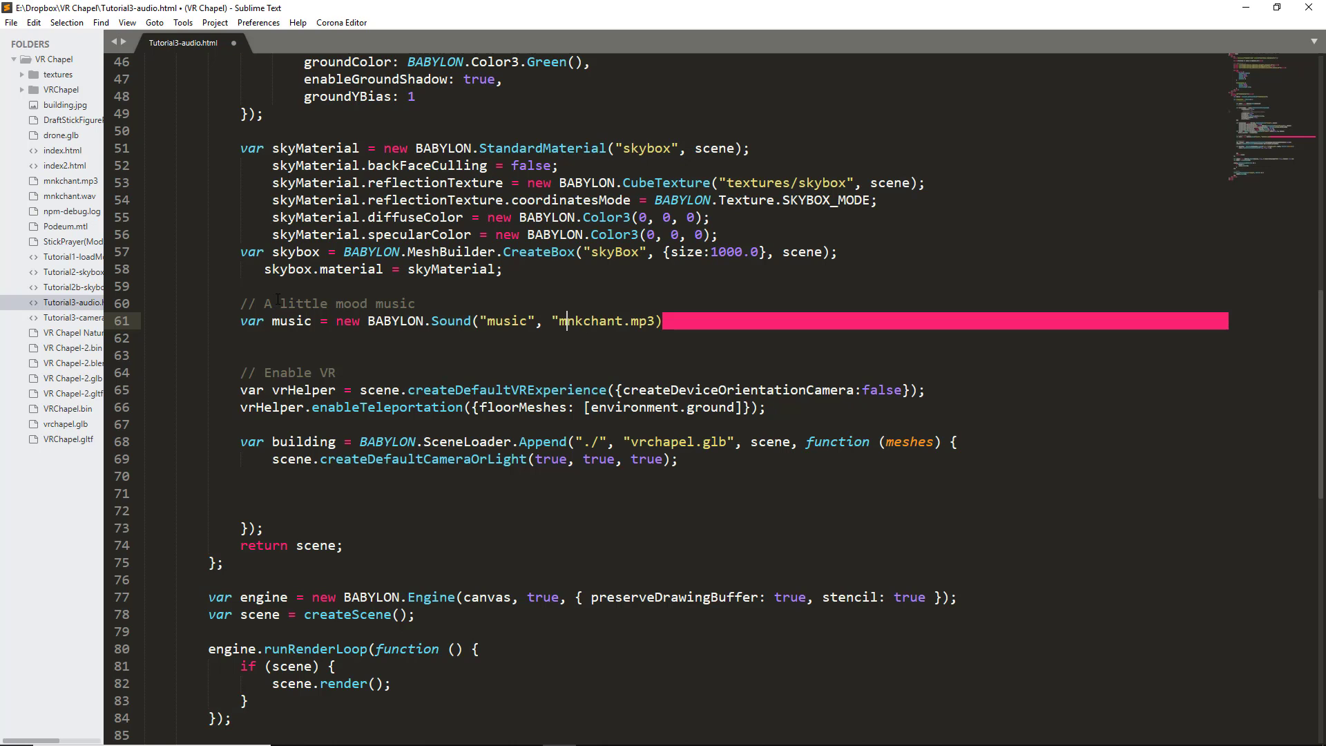
key("Right")
type("\"")
left_click(561, 321)
type("aut/")
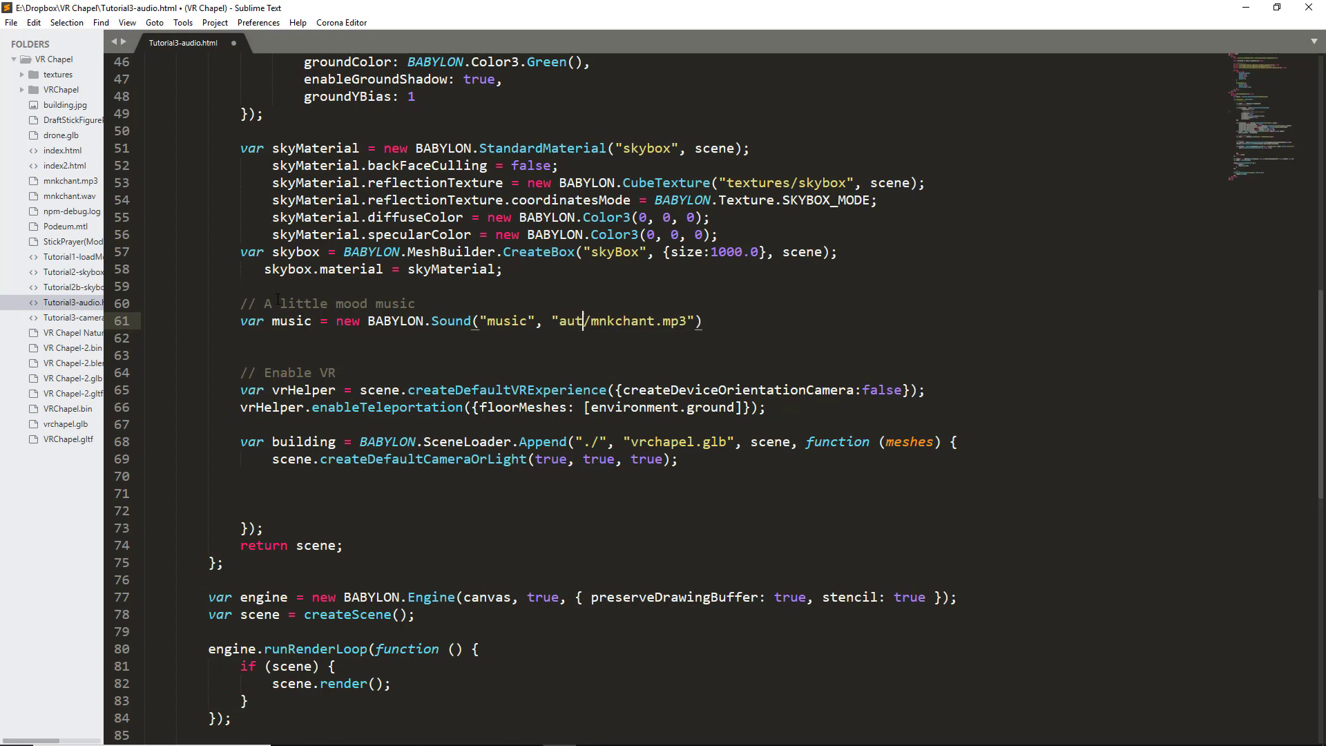
key("Left")
key("BackSpace")
key("BackSpace")
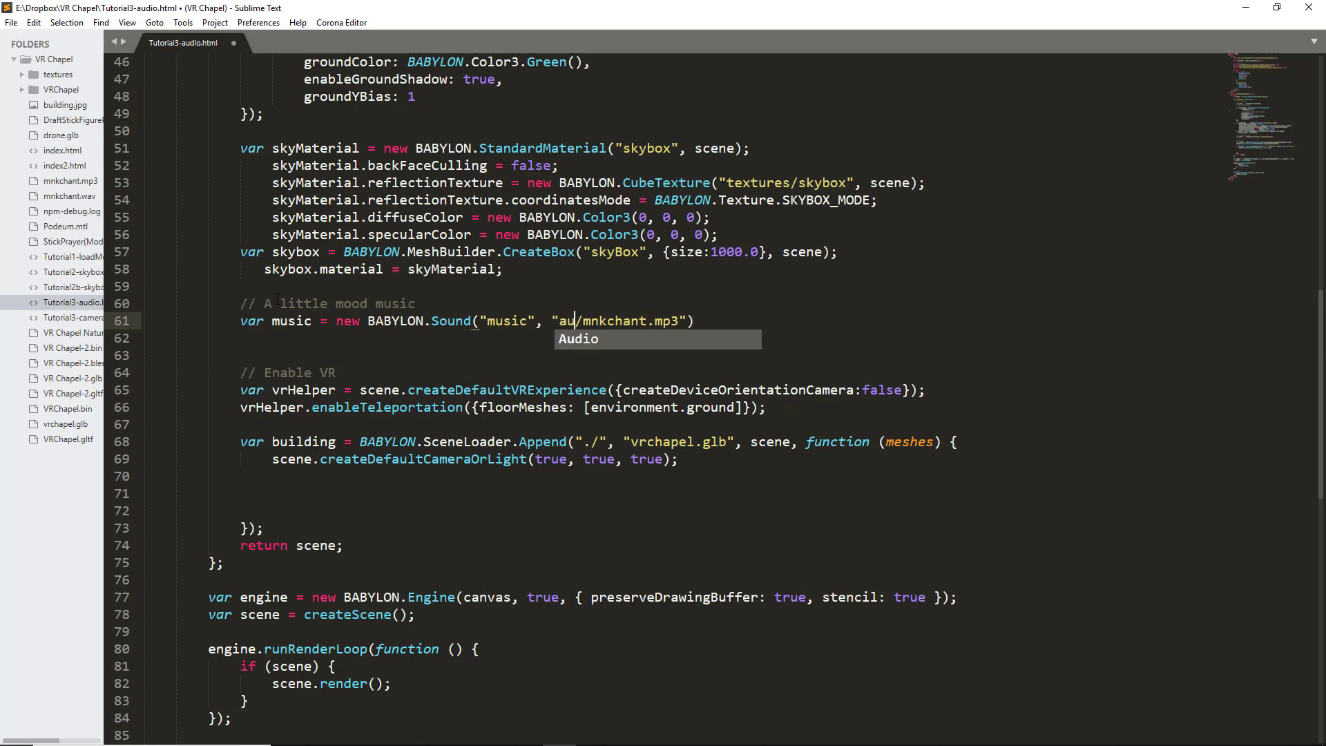
key("BackSpace")
key("Delete")
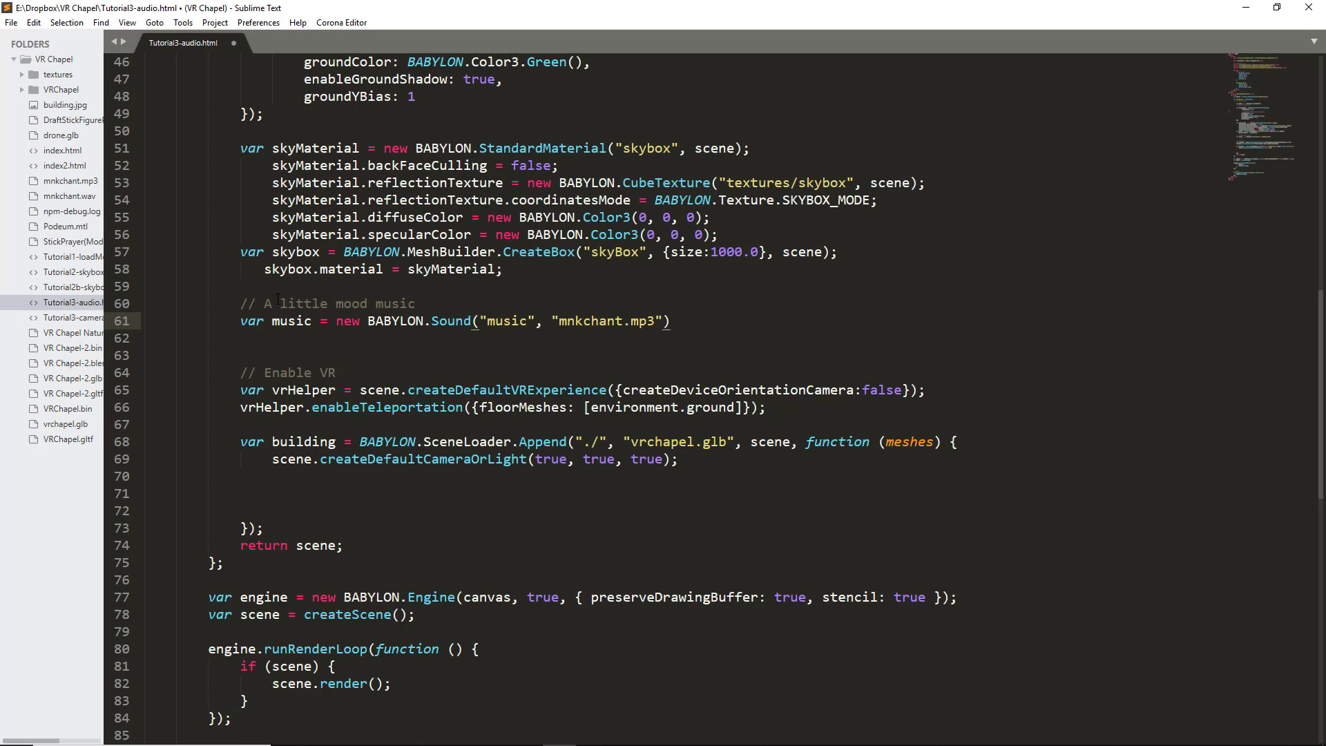
type(", sce")
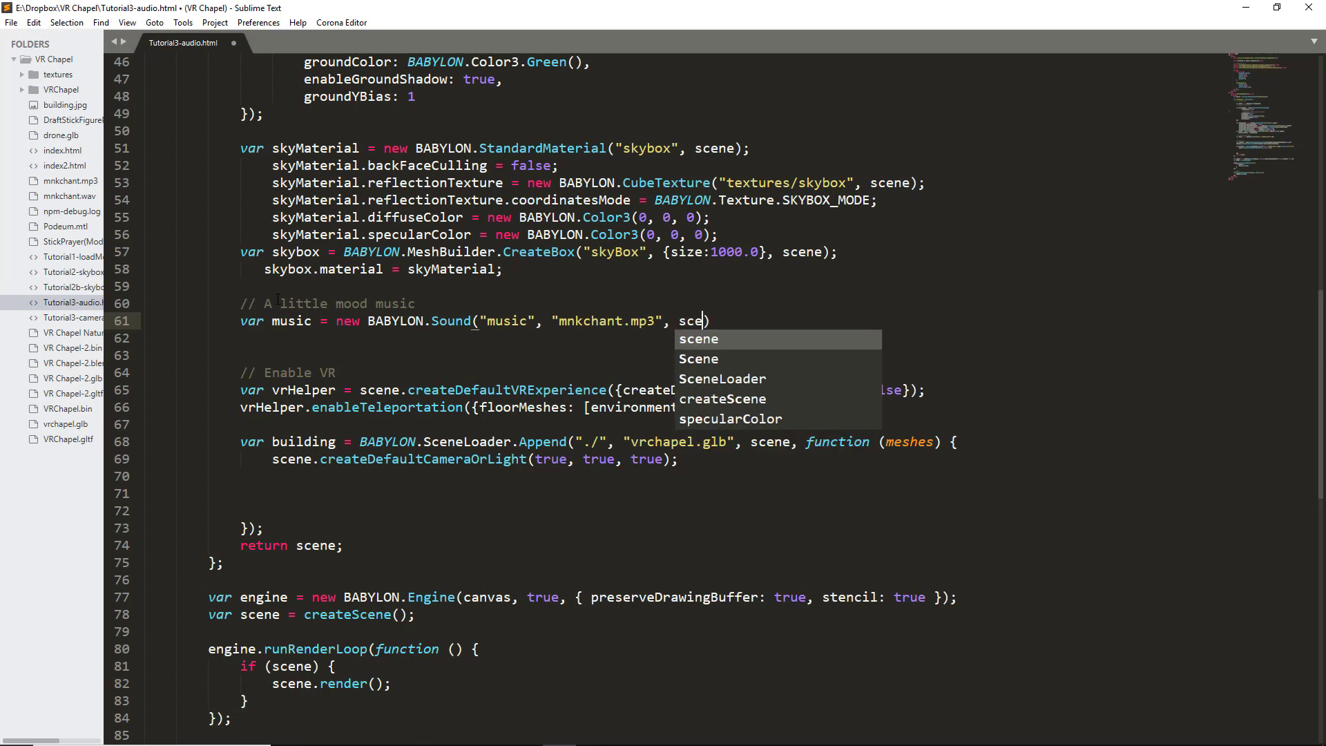
type("ne,")
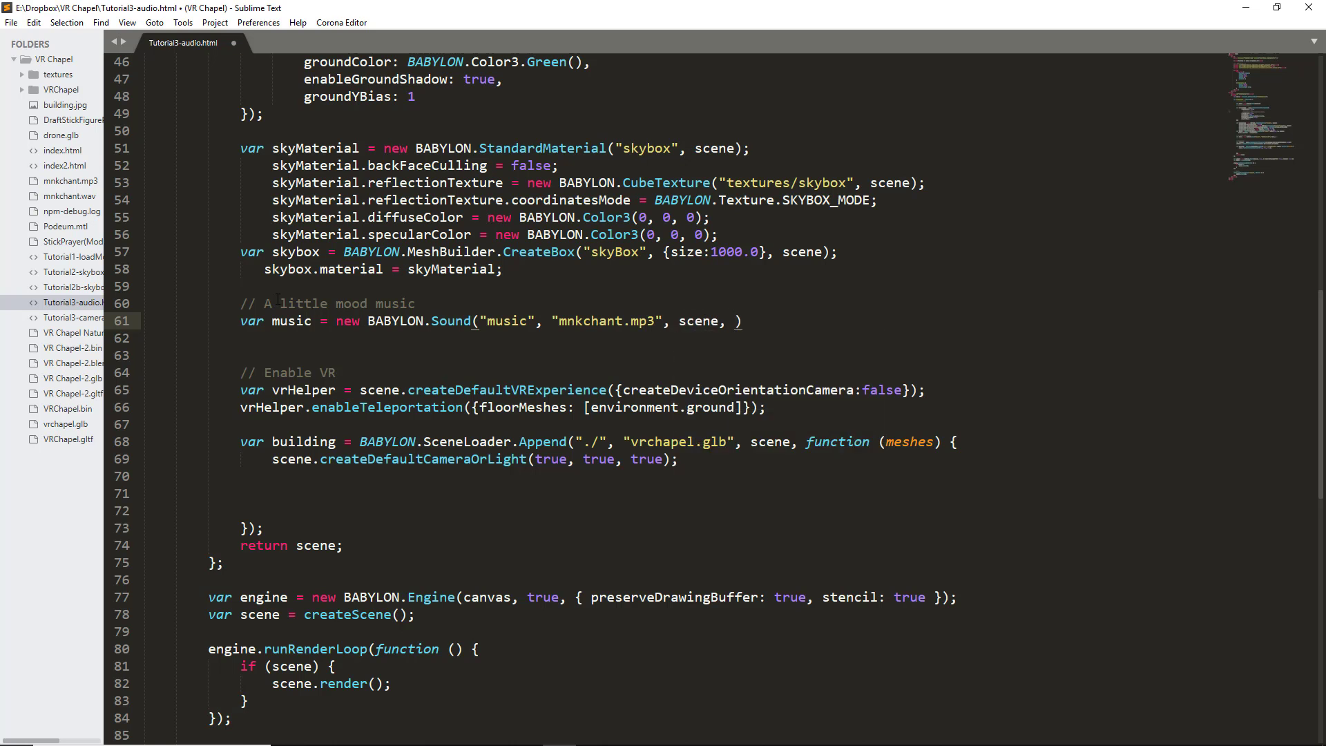
type("sound")
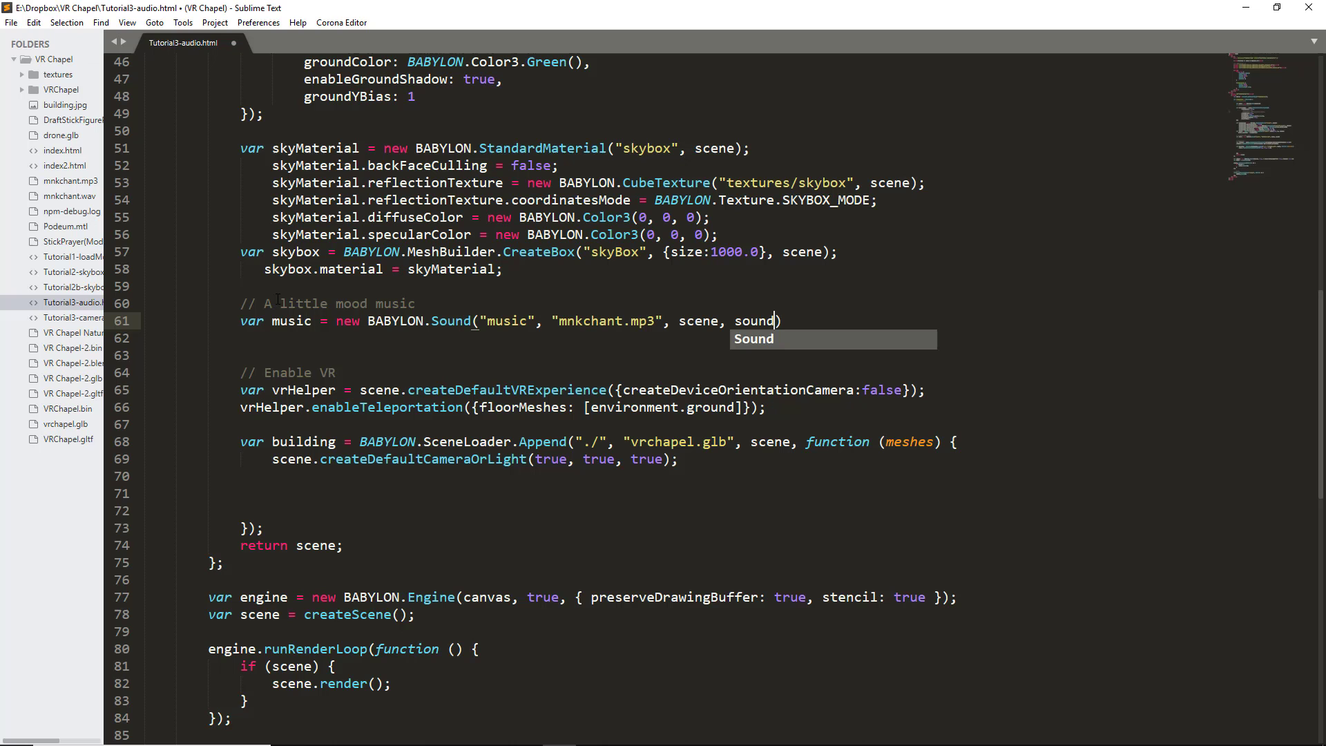
type("Ready")
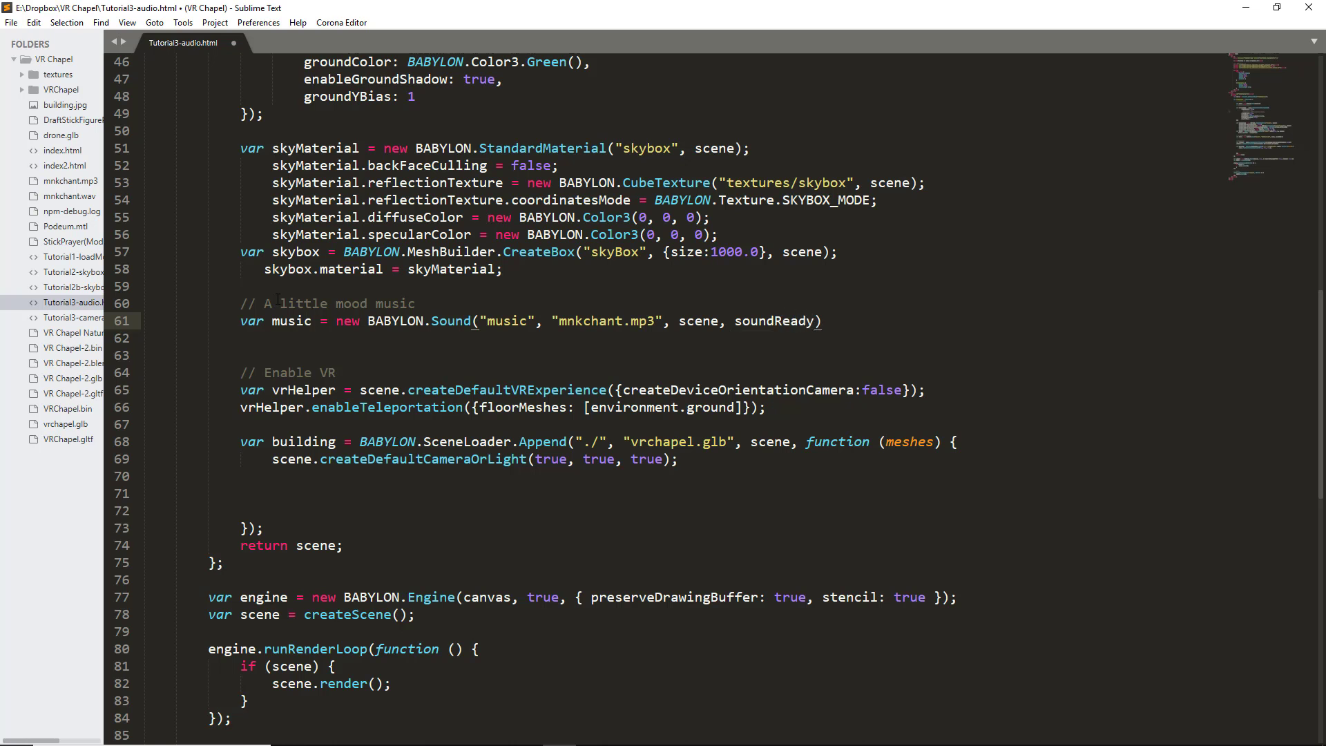
type(", ")
type("{")
type("loop")
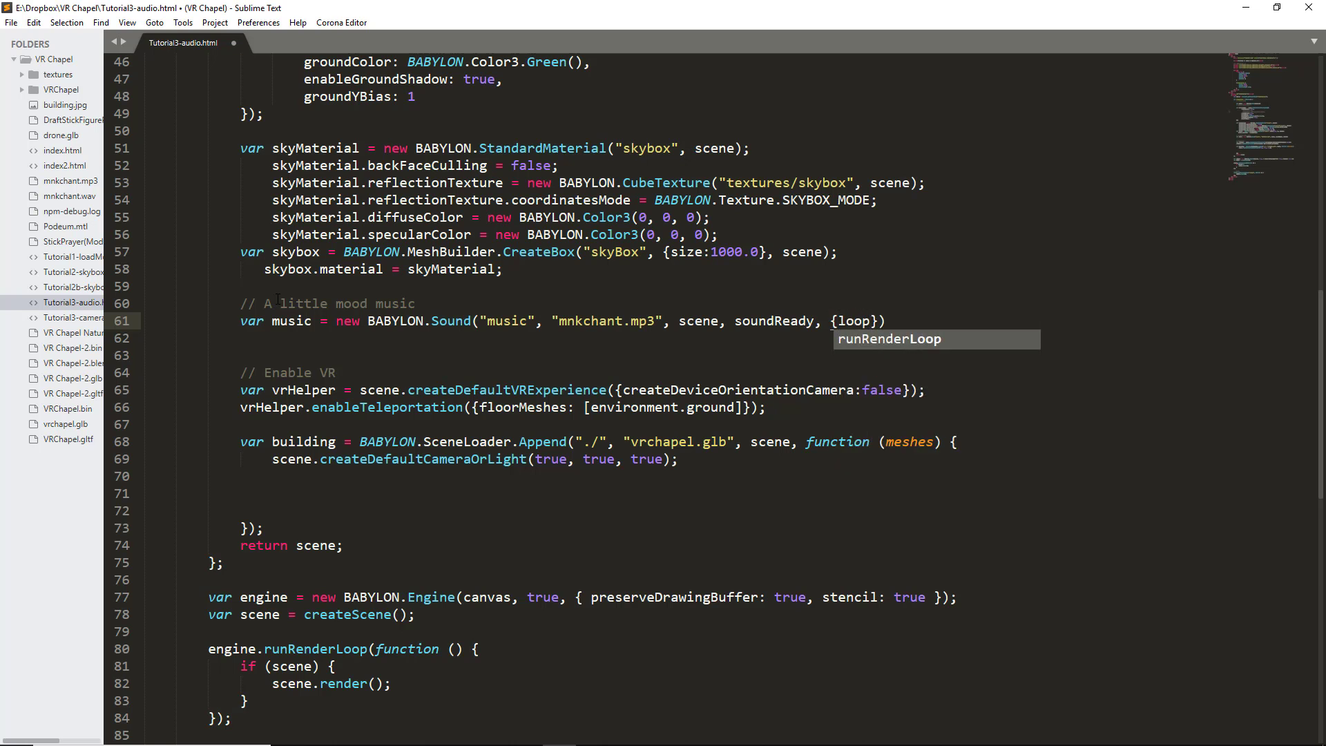
type(":")
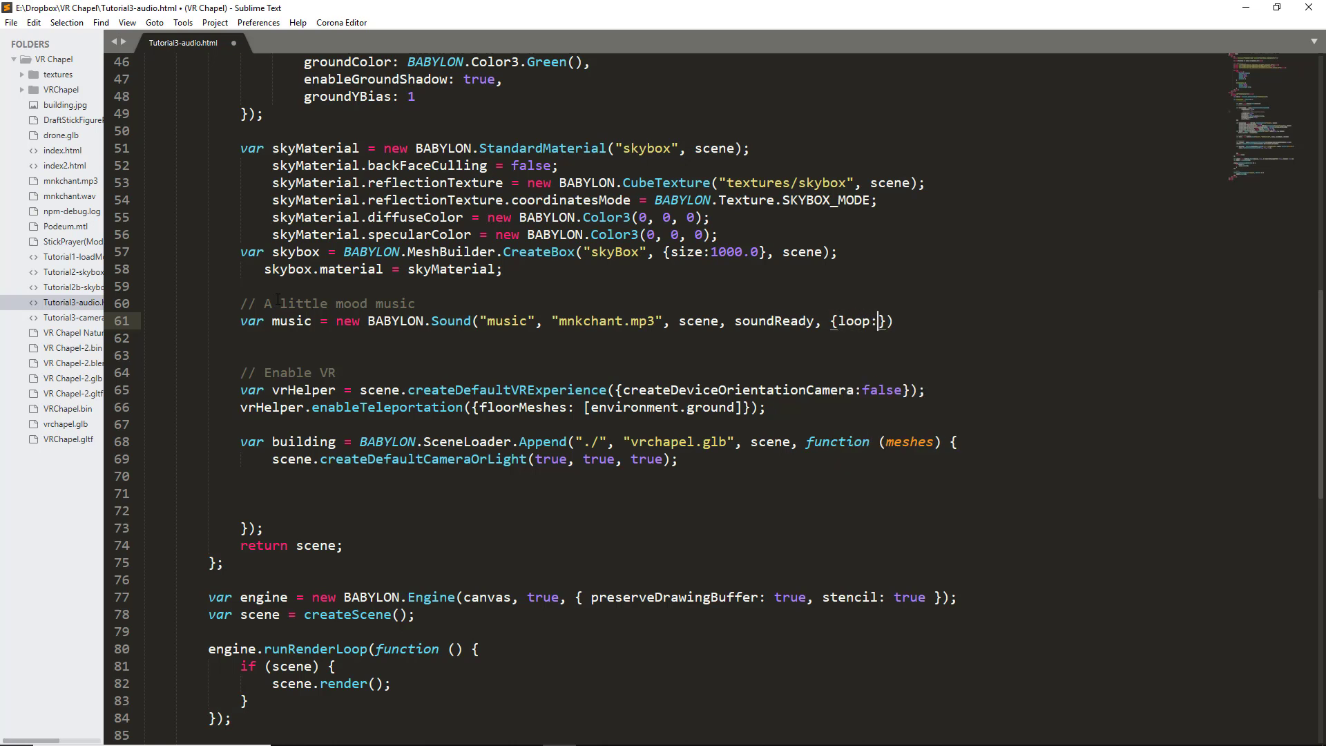
type("tu")
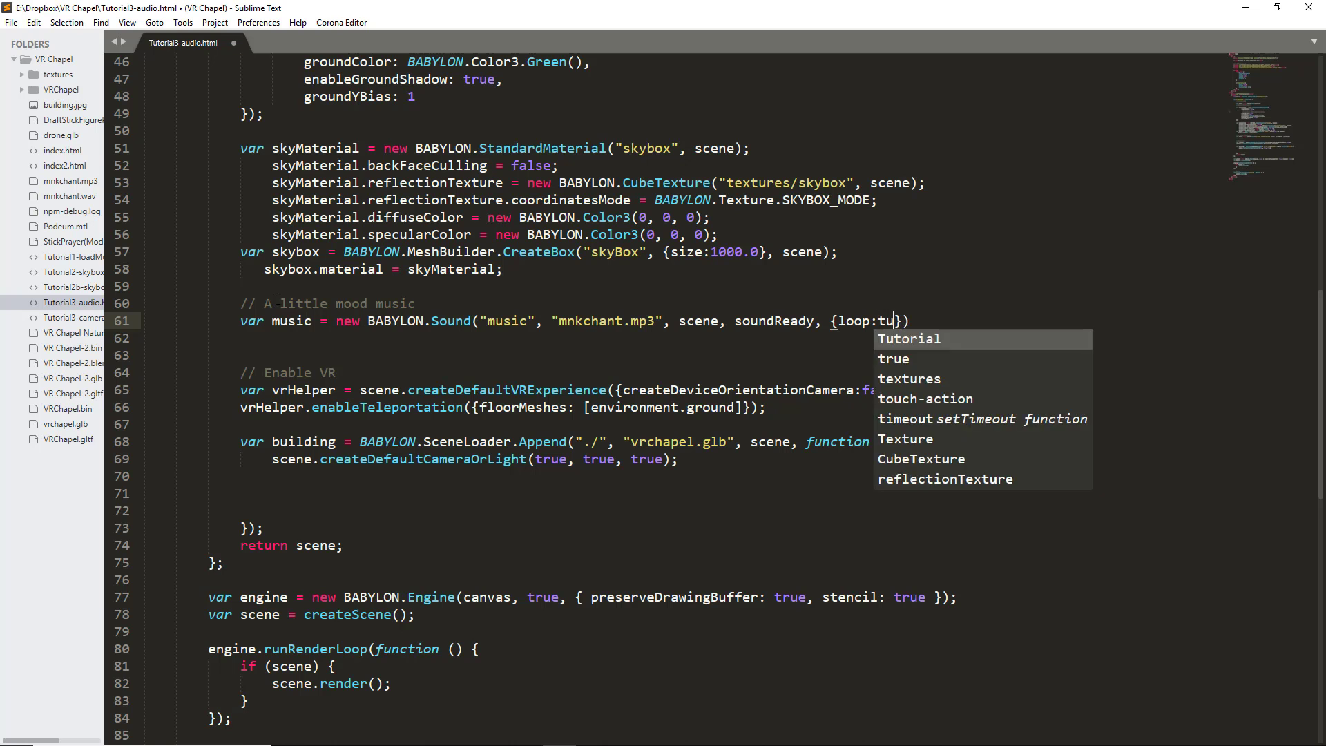
Give the music sound options loop:true and volume 0.5 and close the statement with a semicolon
key("BackSpace")
type("rue")
key("Escape")
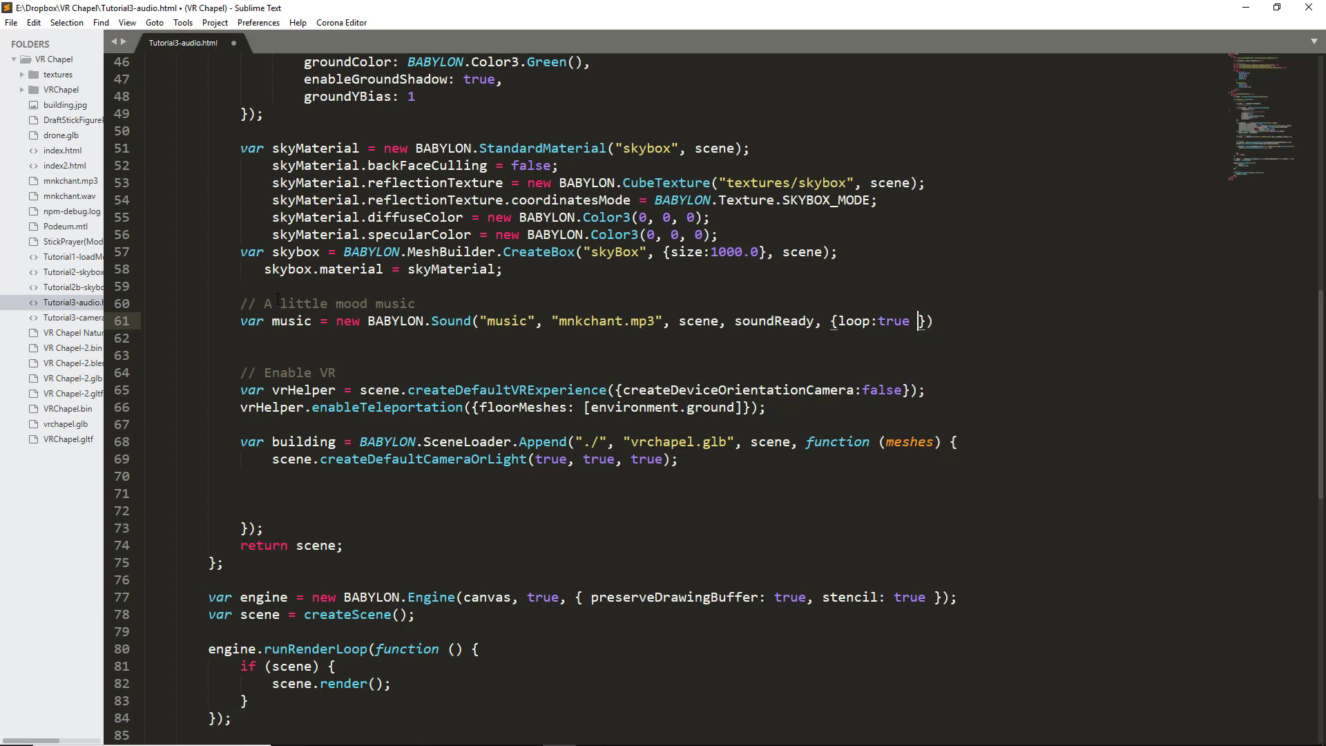
type(", vo")
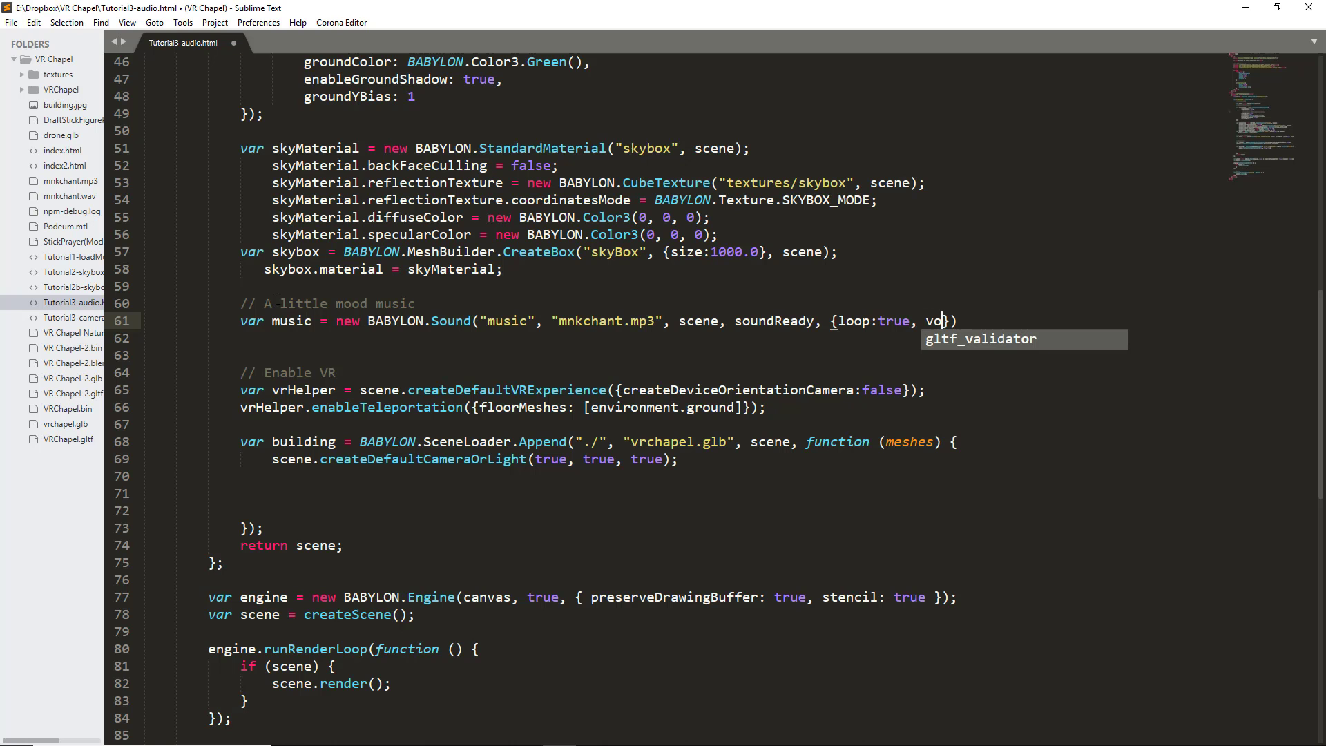
type("lume")
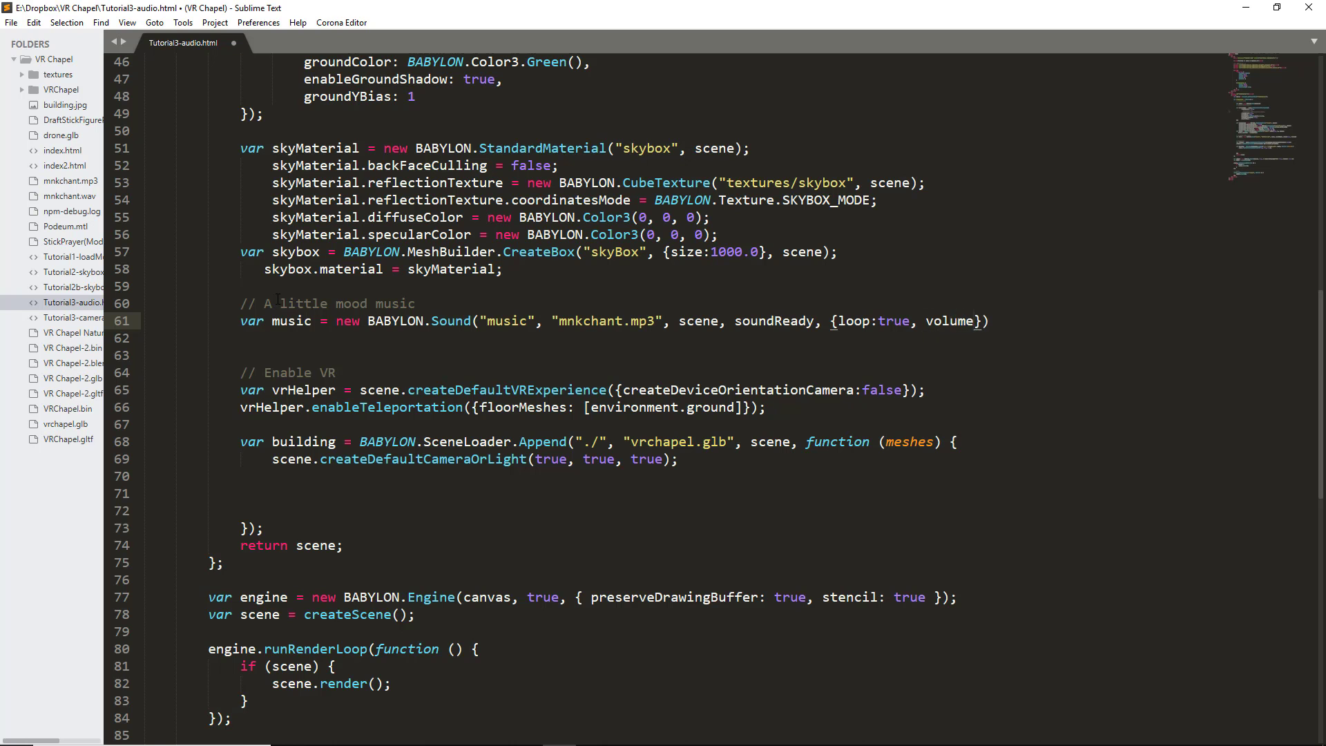
type(":")
type(" 0.")
type("5")
key("Right")
type(";")
Write function soundReady() { music.play(); } below the music line and save the script
key("Return")
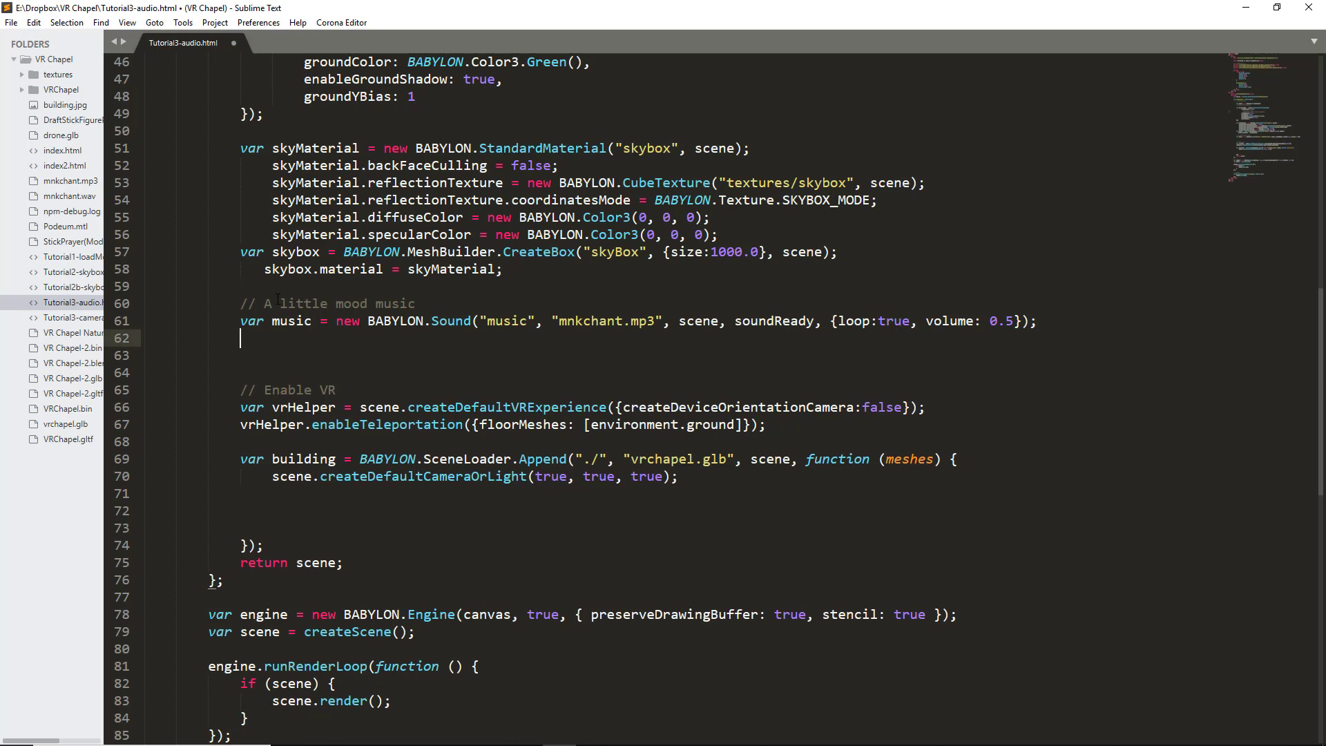
key("Return")
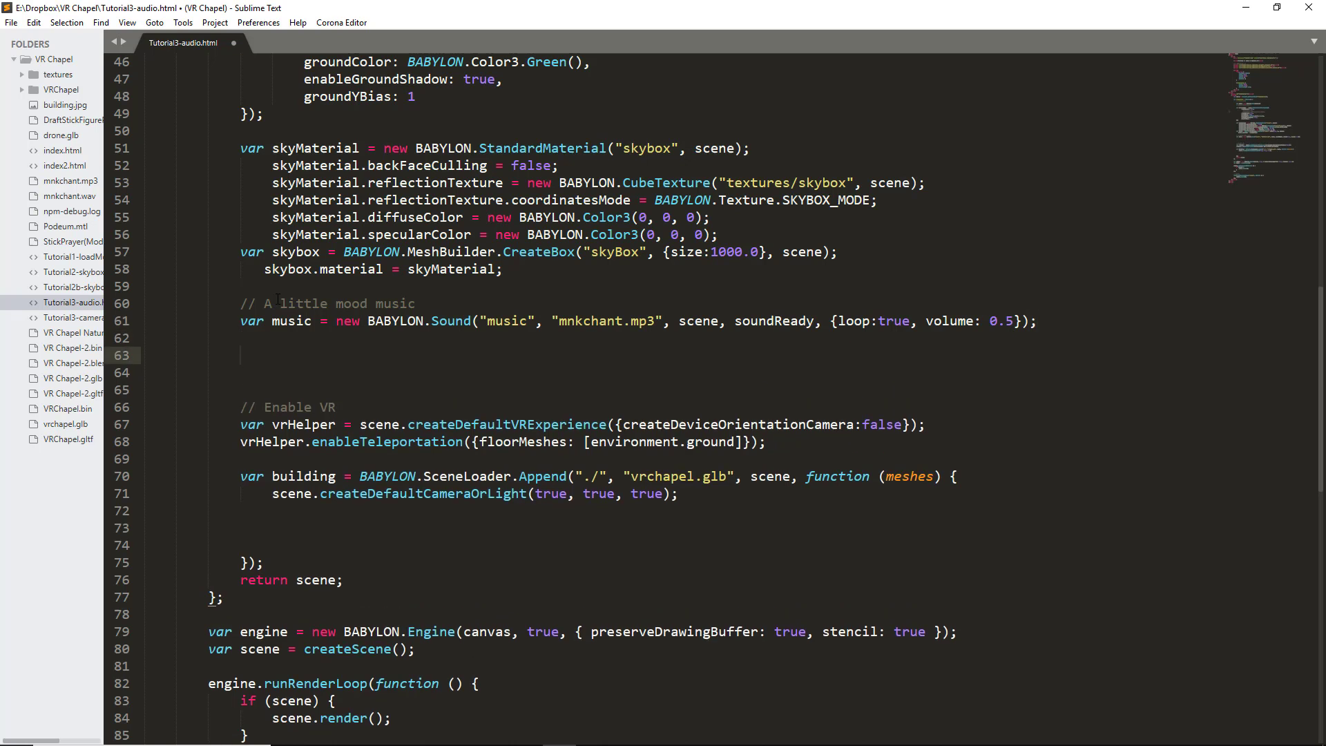
type("fun")
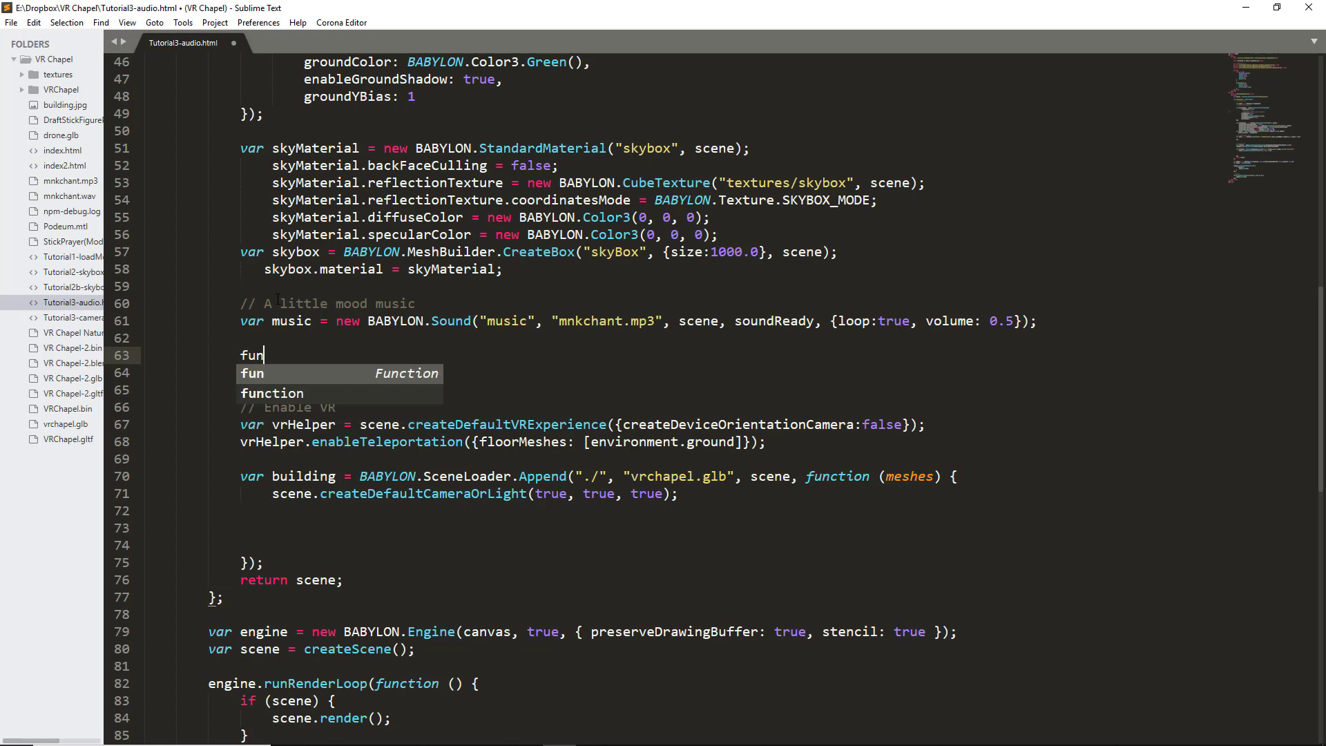
type("ction soundReady")
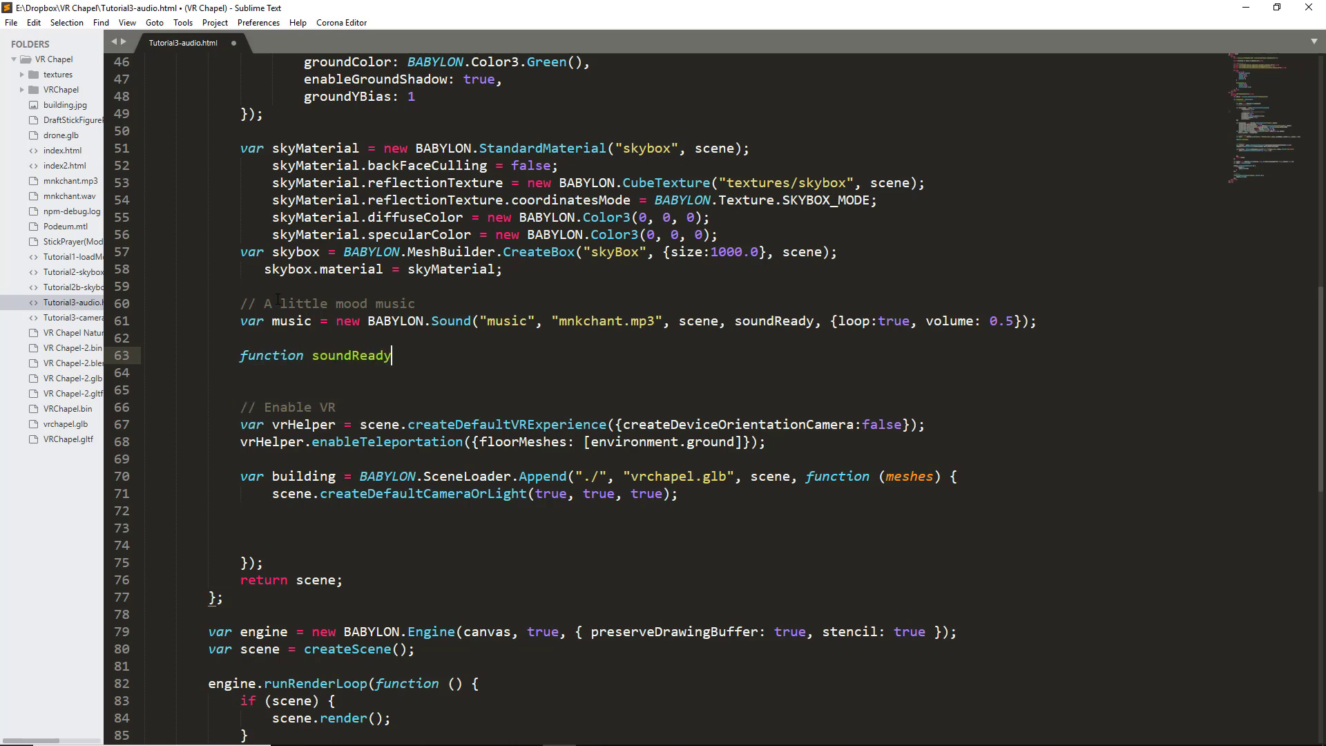
type("() {")
key("Return")
type("music")
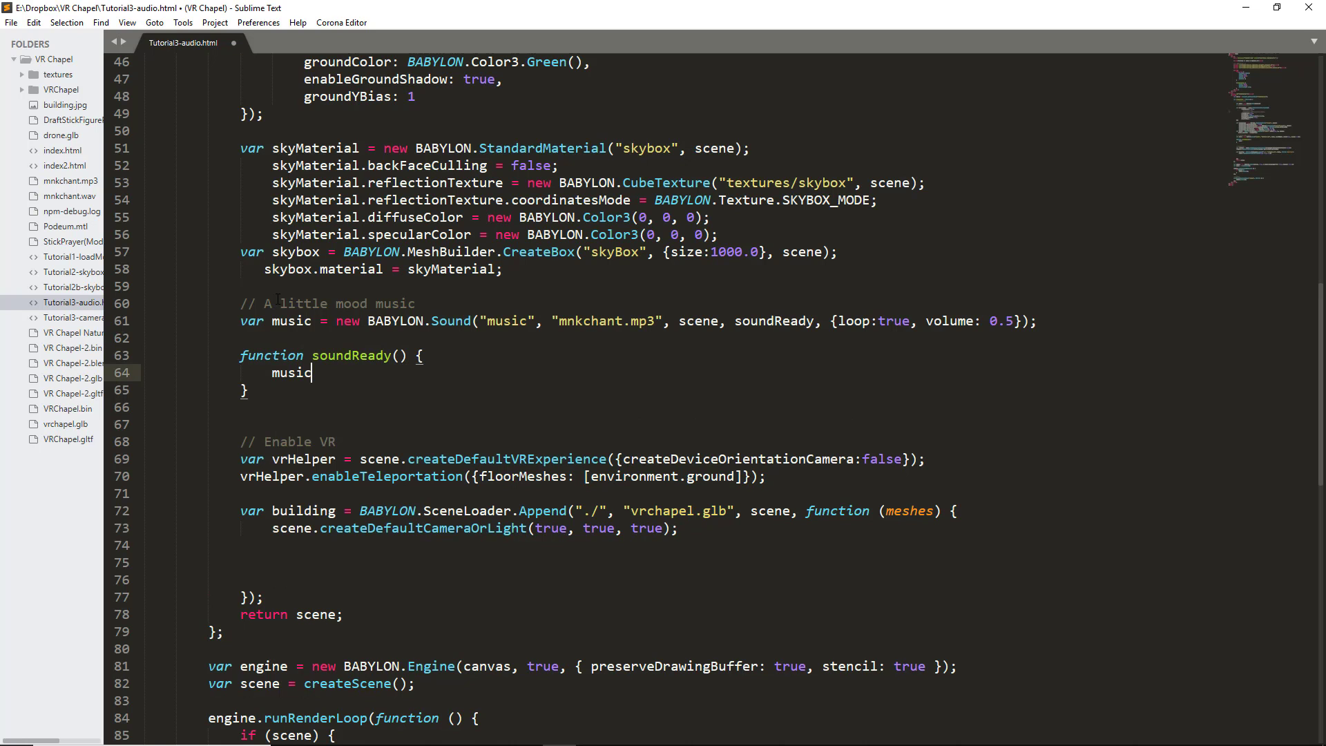
type(".play(")
type(");")
key("Down")
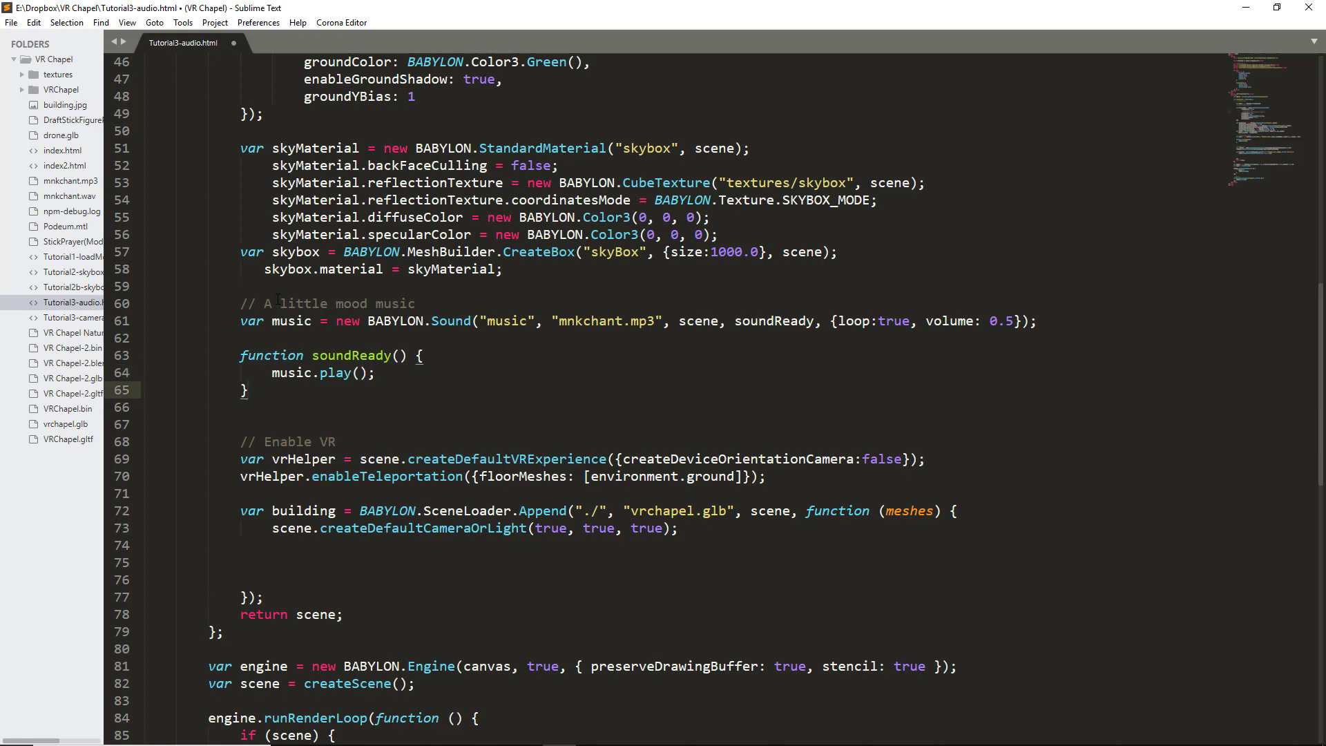
key("ctrl+s")
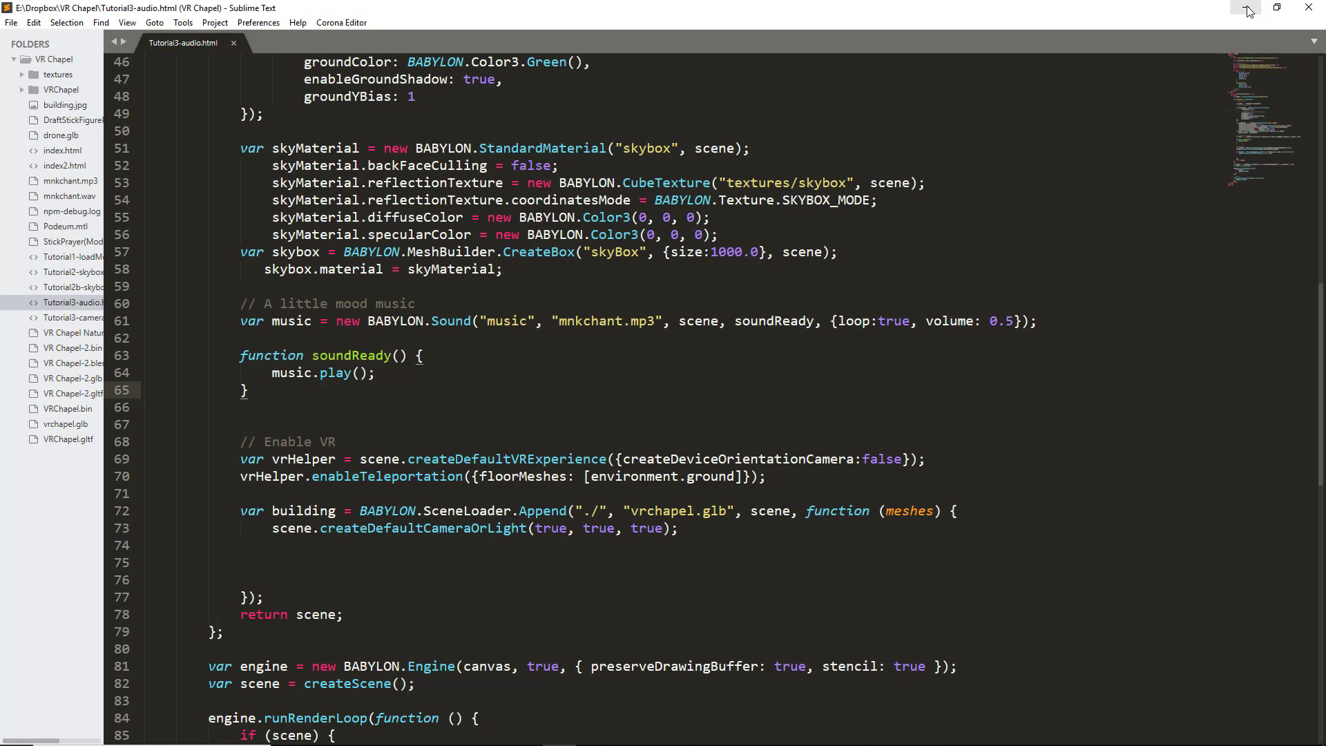
Load Tutorial3-audio.html in Chrome, unmute it so the music plays, then reload the page
left_click(1246, 8)
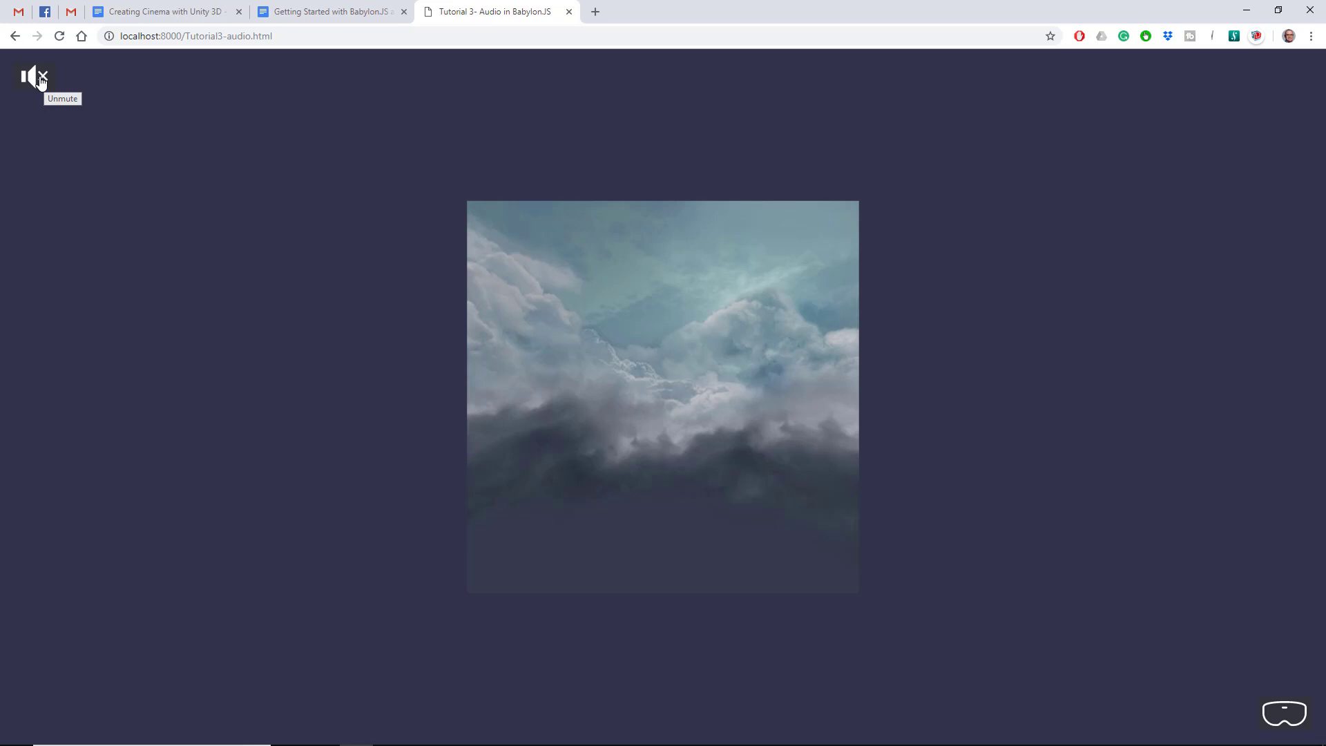
left_click(40, 82)
key("F5")
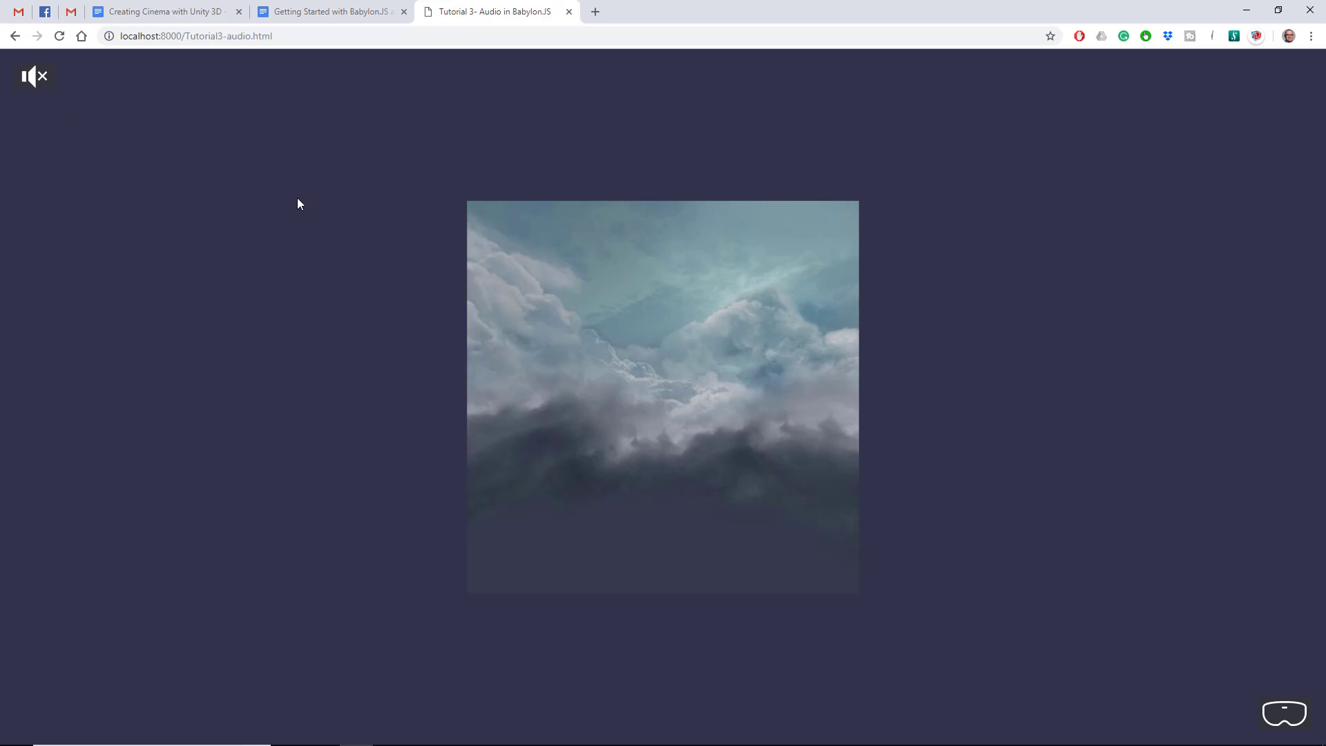